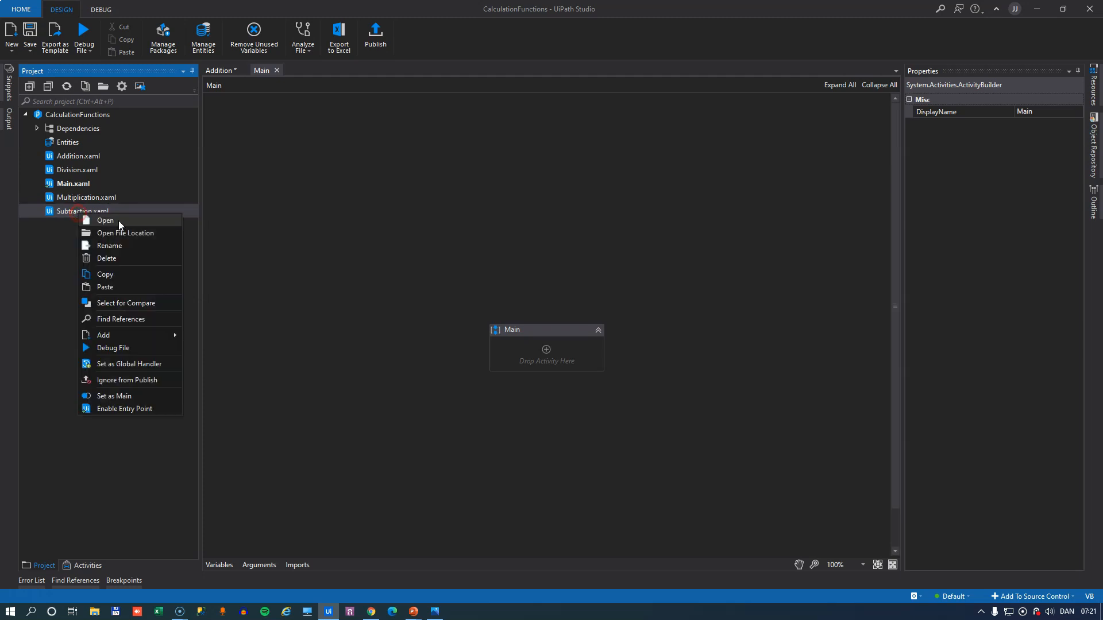
- Set Subtraction.xaml as the project's main workflow
click(123, 396)
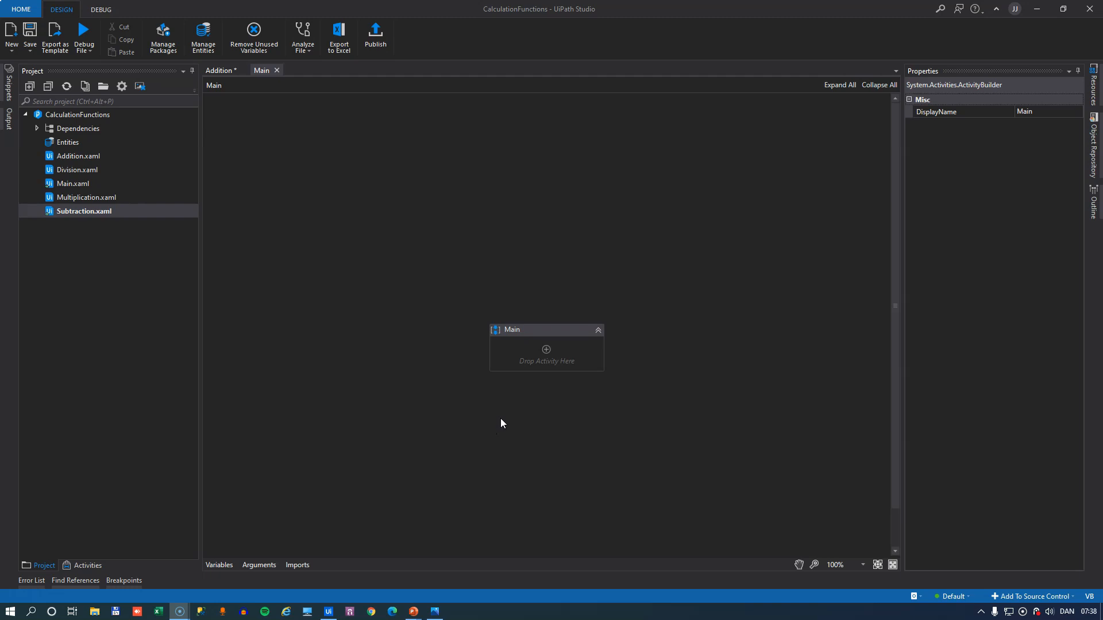
- Add an Invoke Process activity to the Main workflow with process name "My Process" and entry point "not_main.xaml"
click(87, 566)
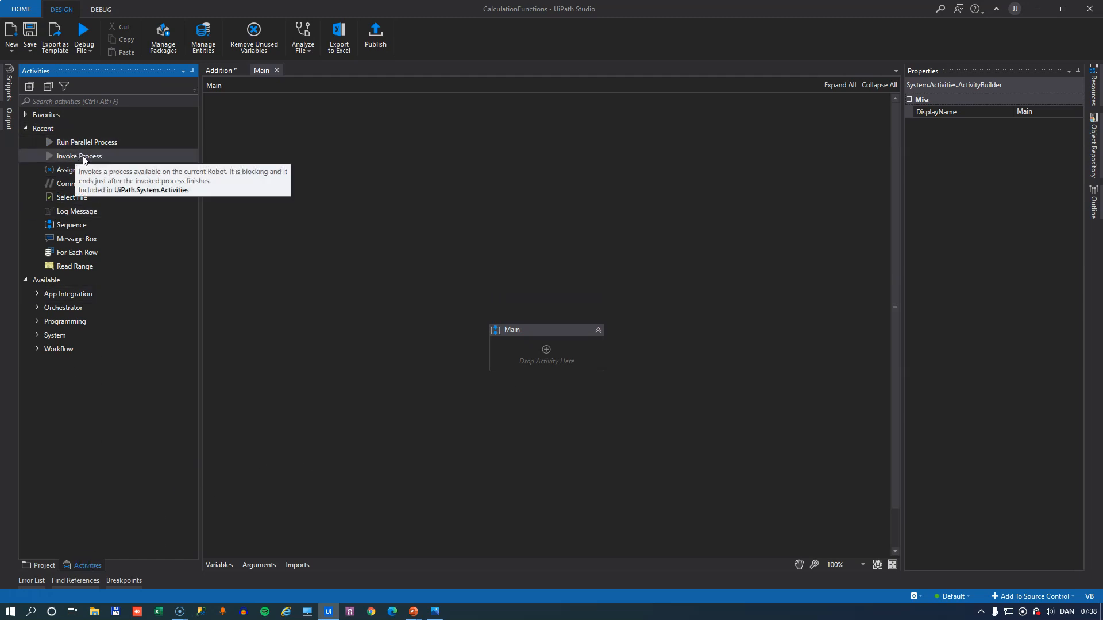
drag(83, 159, 545, 349)
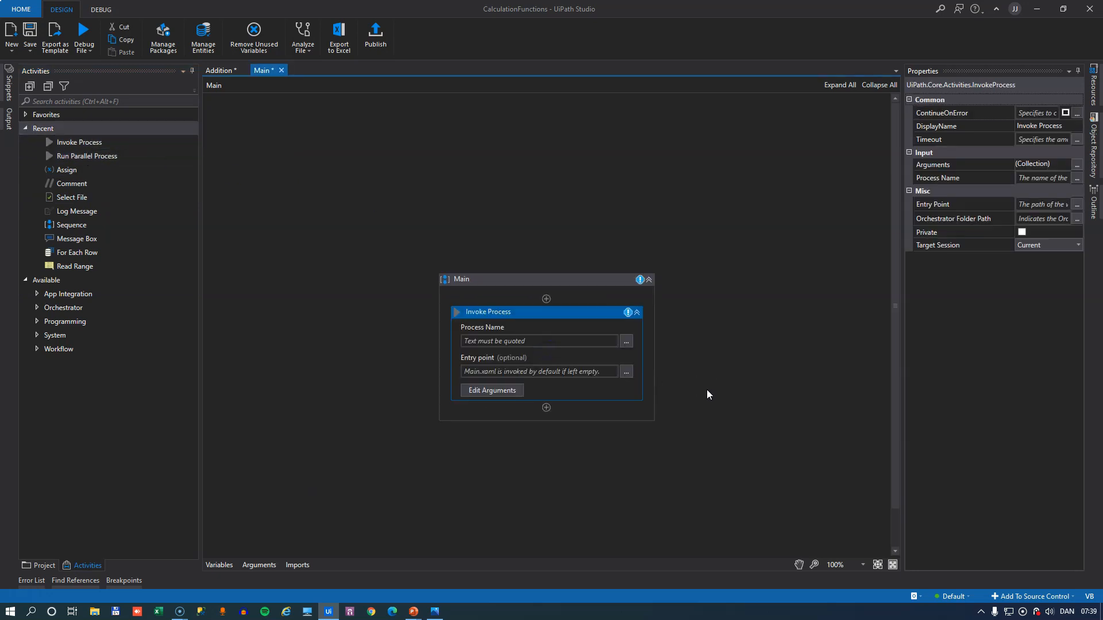
click(507, 340)
text("My Process)
click(532, 313)
click(518, 370)
text("not_main.xaml)
click(680, 377)
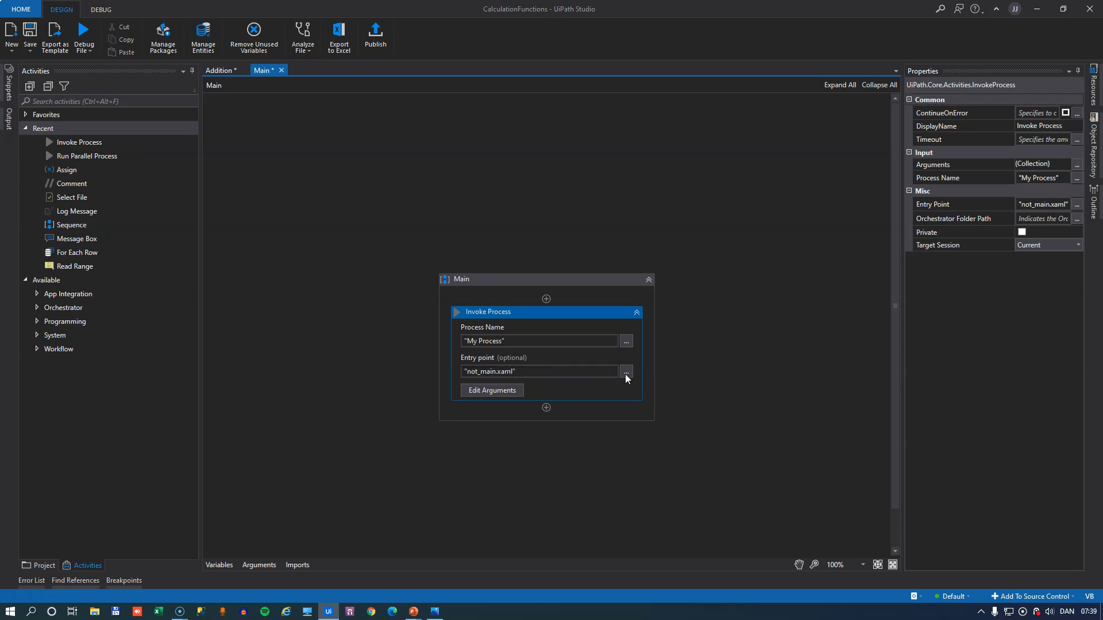
- Delete Main.xaml from the CalculationFunctions project
click(44, 565)
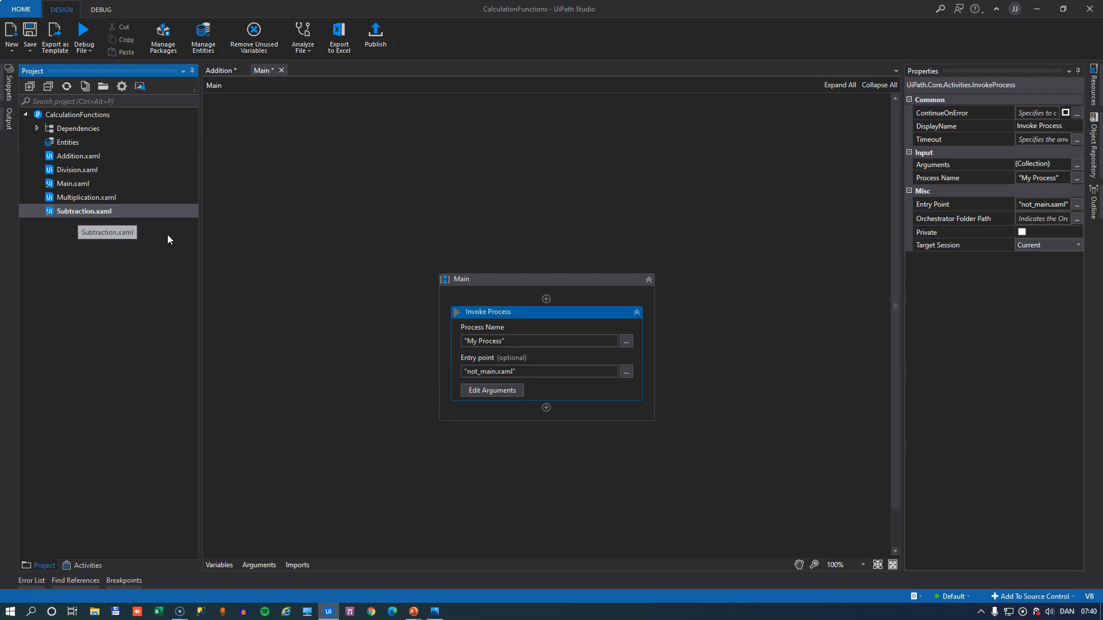
click(514, 317)
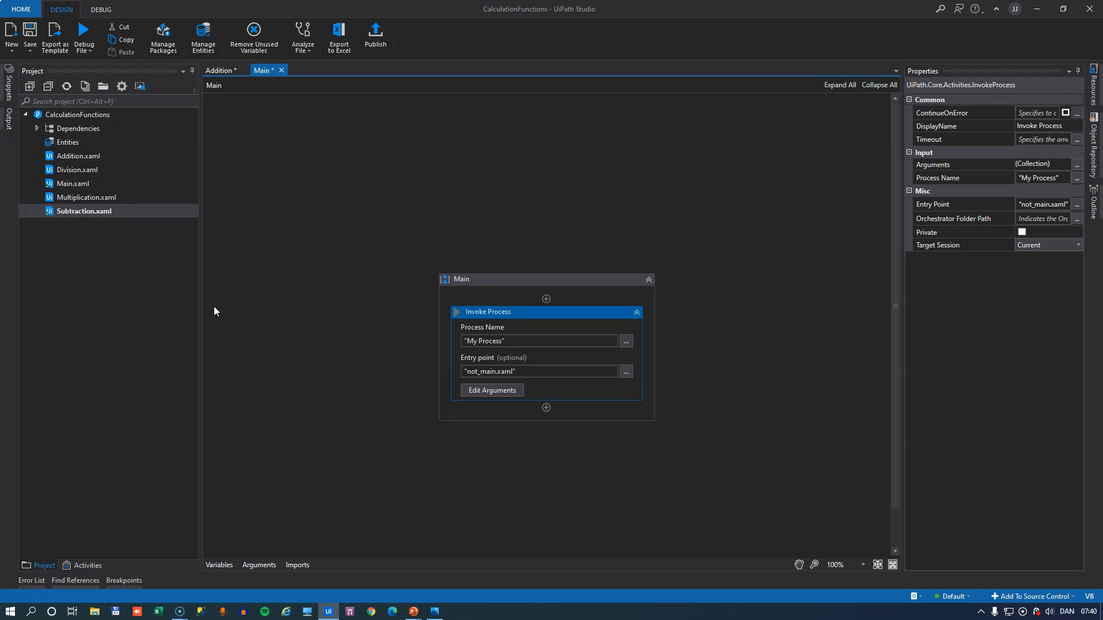
click(61, 183)
right_click(66, 184)
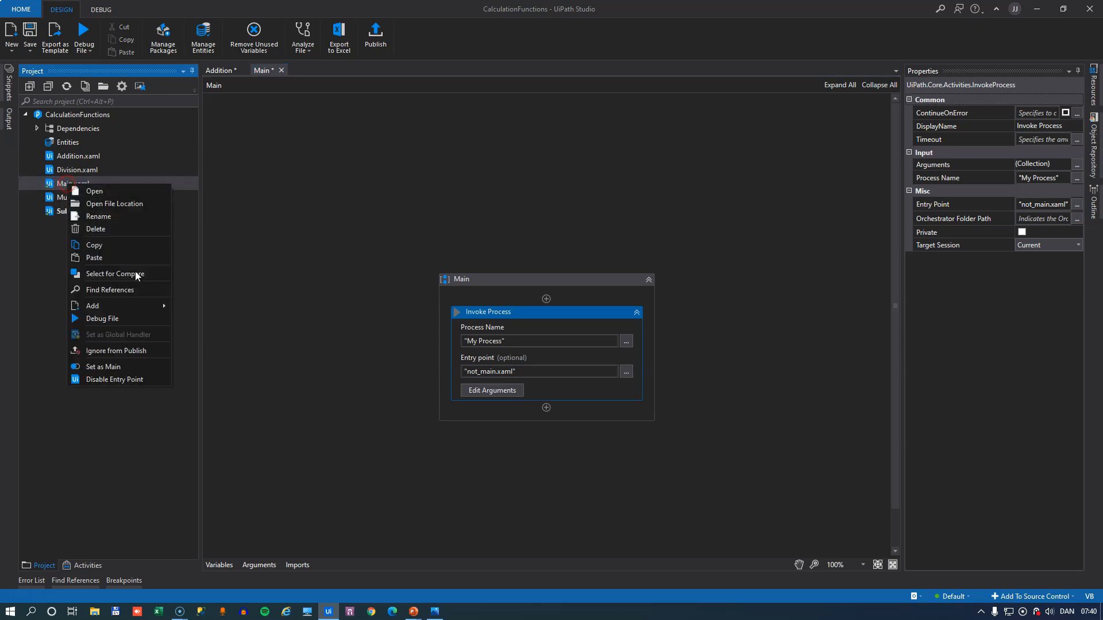
click(128, 230)
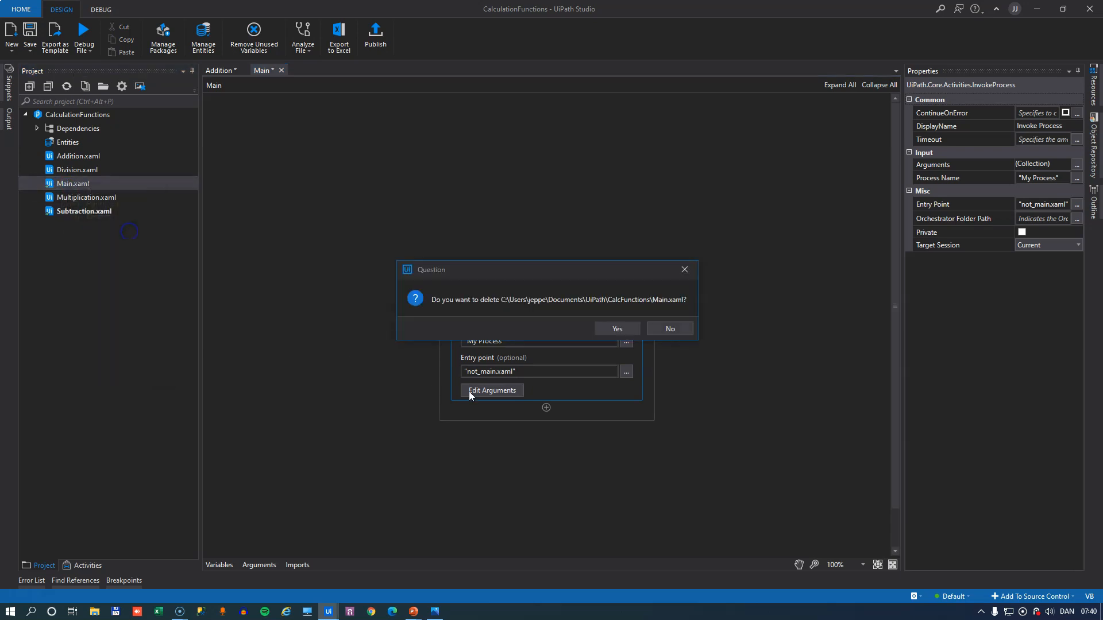
click(604, 328)
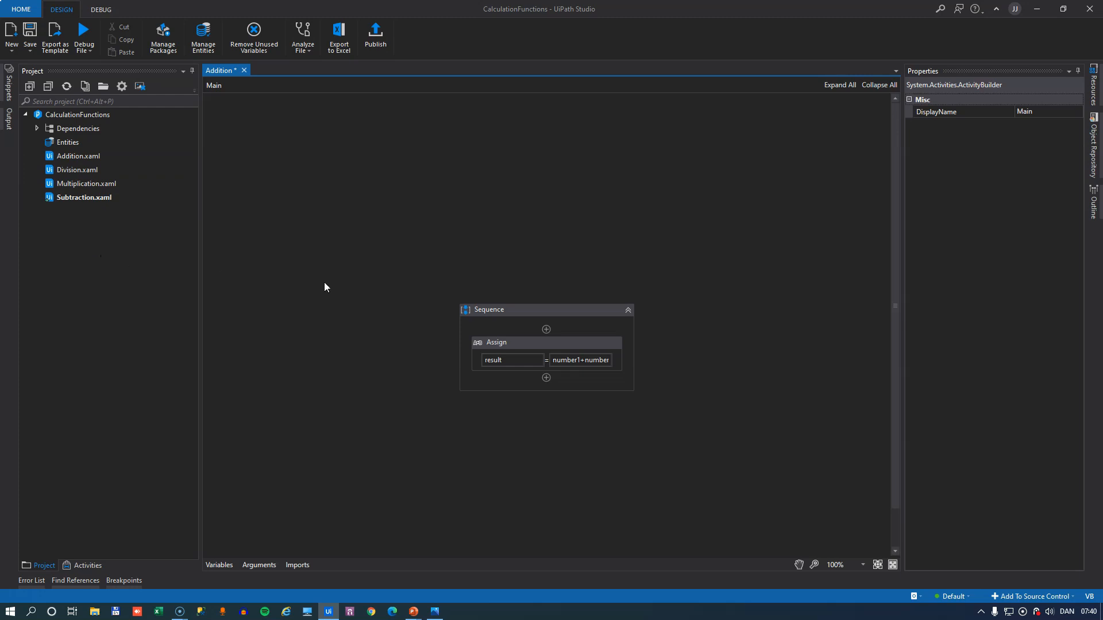
- Publish the CalculationFunctions project as version 1.0.4
click(376, 39)
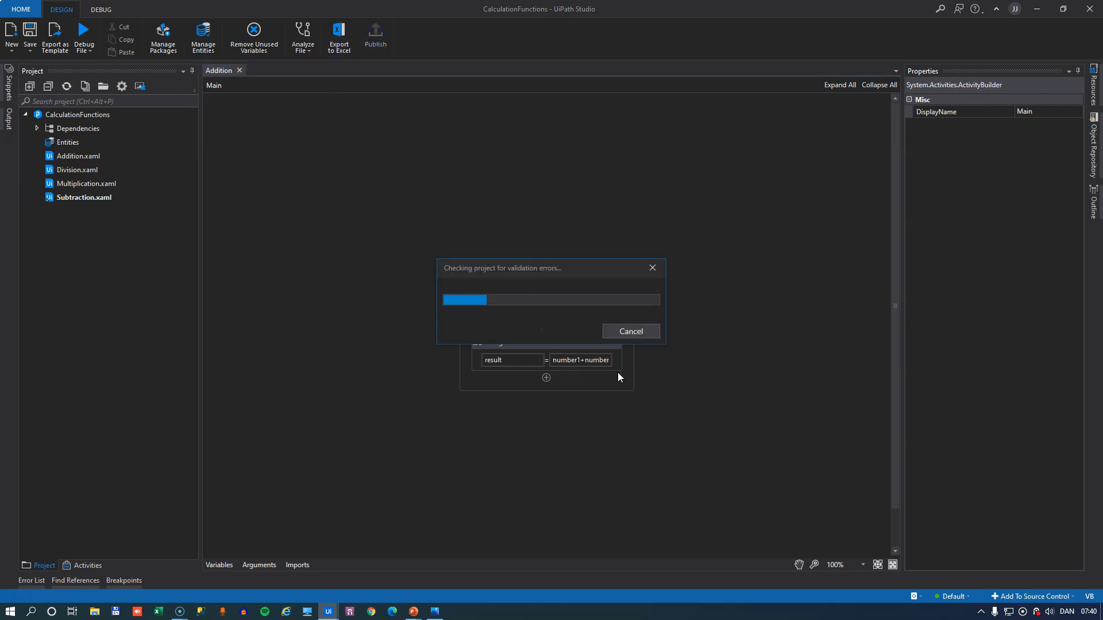
click(712, 407)
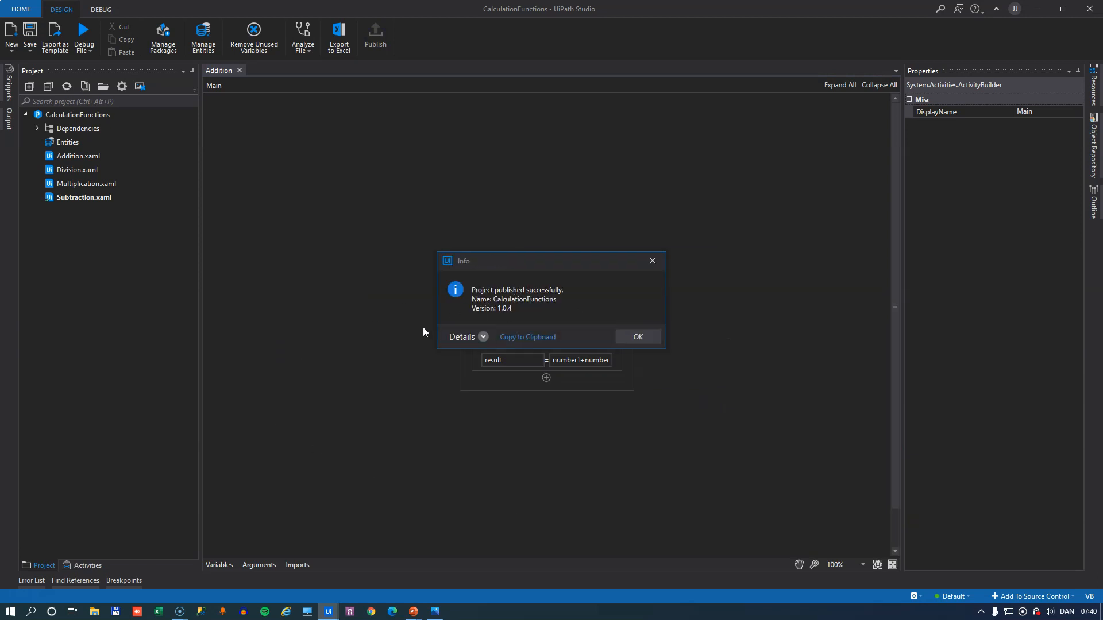
click(635, 337)
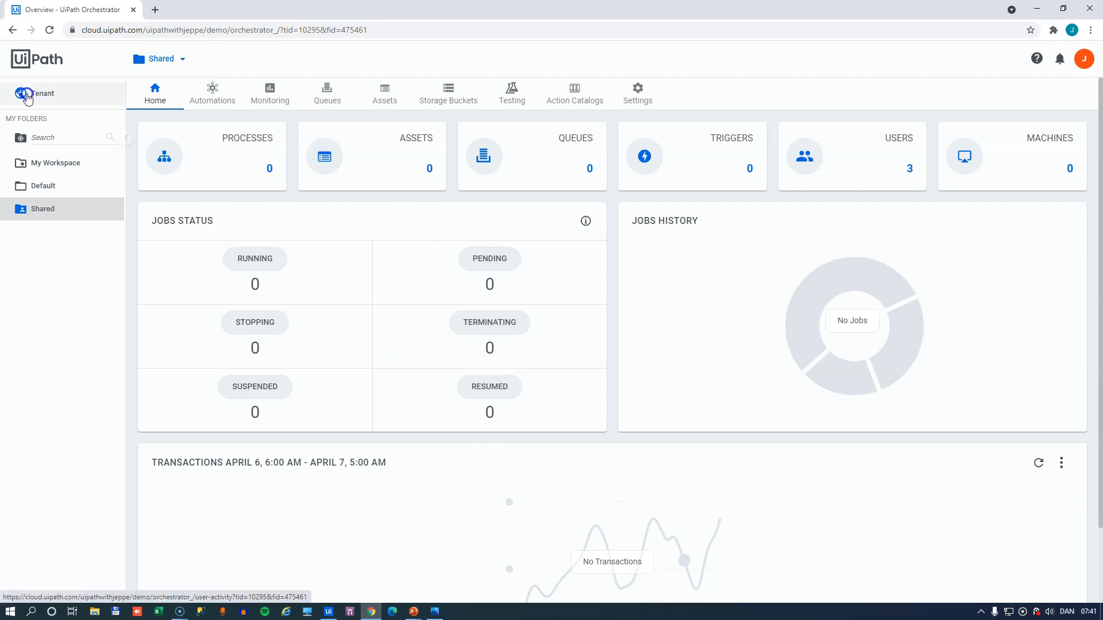
- In UiPath Orchestrator, check the tenant's packages for the CalculationFunctions package and when it was published
click(115, 94)
click(442, 92)
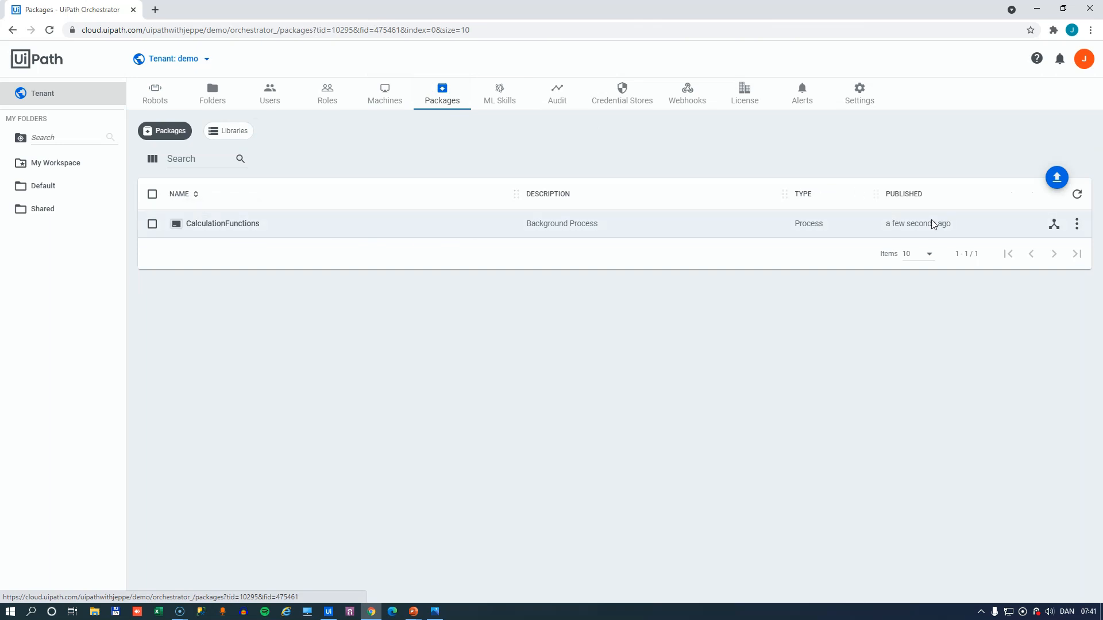
drag(951, 227, 885, 224)
click(701, 344)
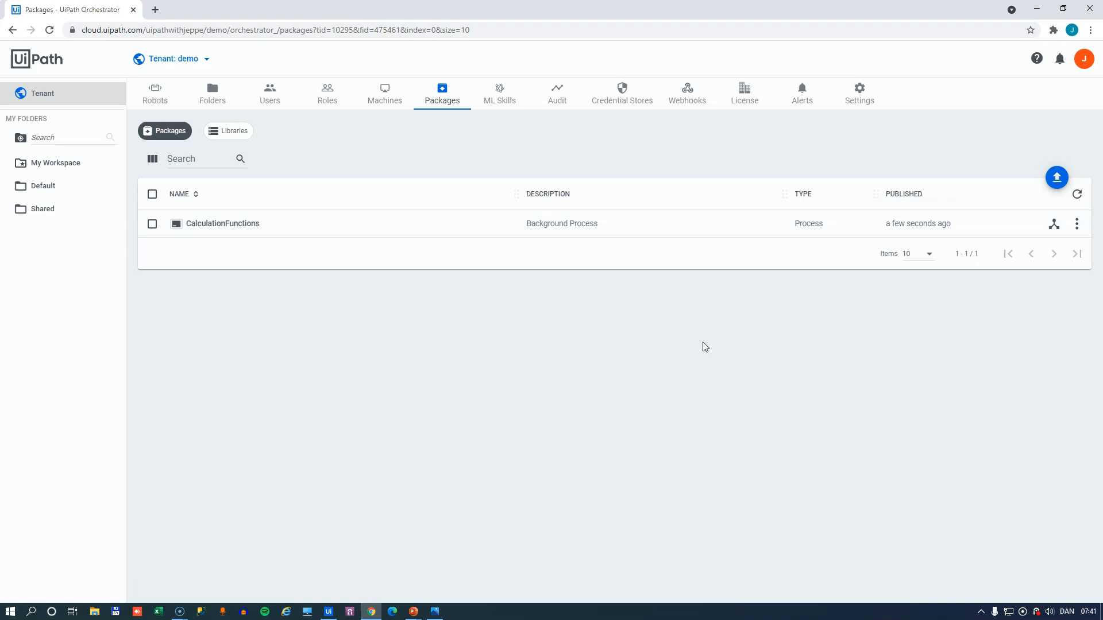
- Start a new process in the Shared folder from the CalculationFunctions package and check the available entry points
click(35, 218)
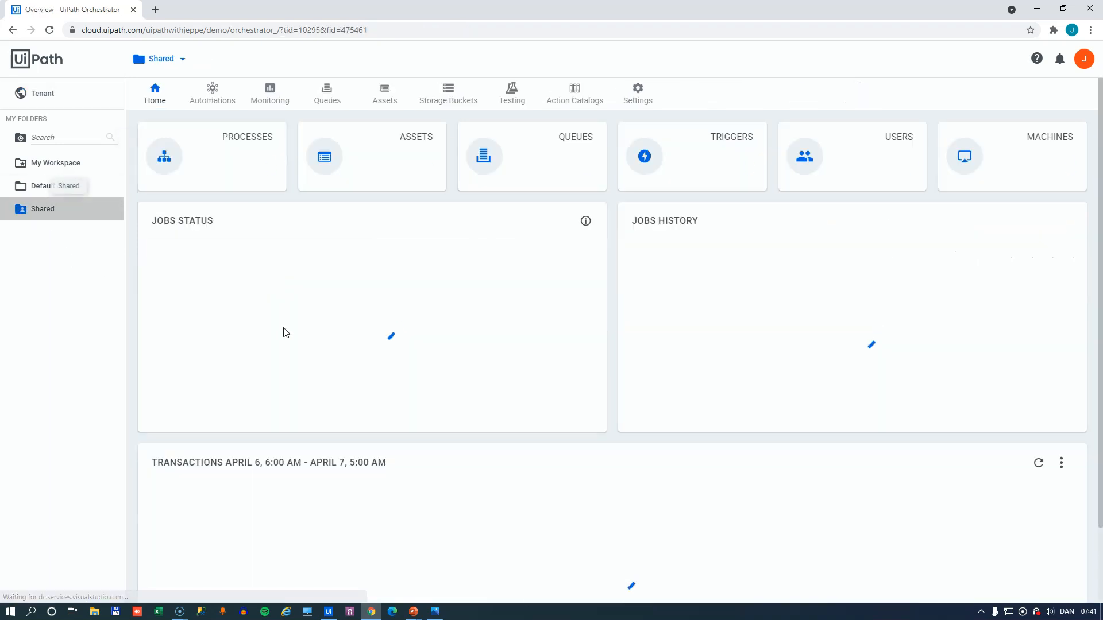
click(212, 152)
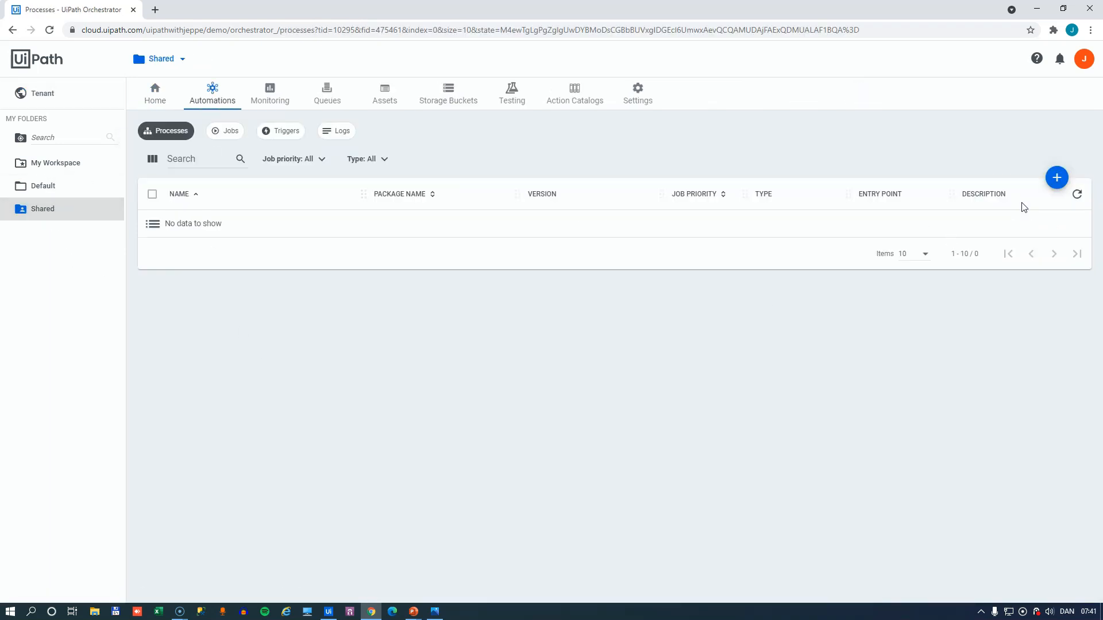
click(1056, 176)
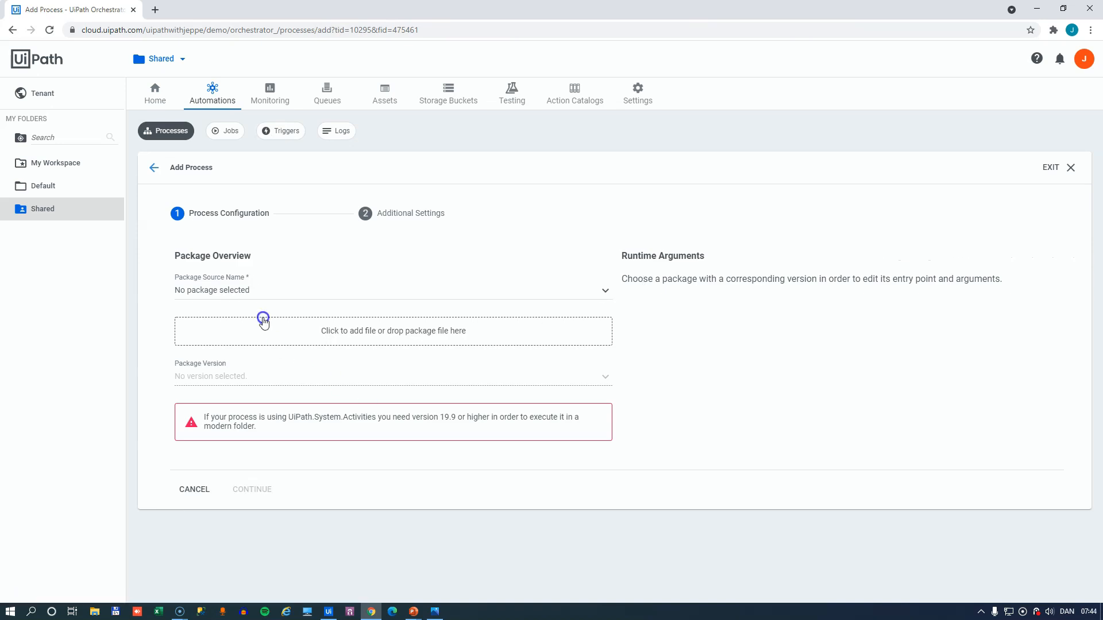
click(256, 292)
click(236, 314)
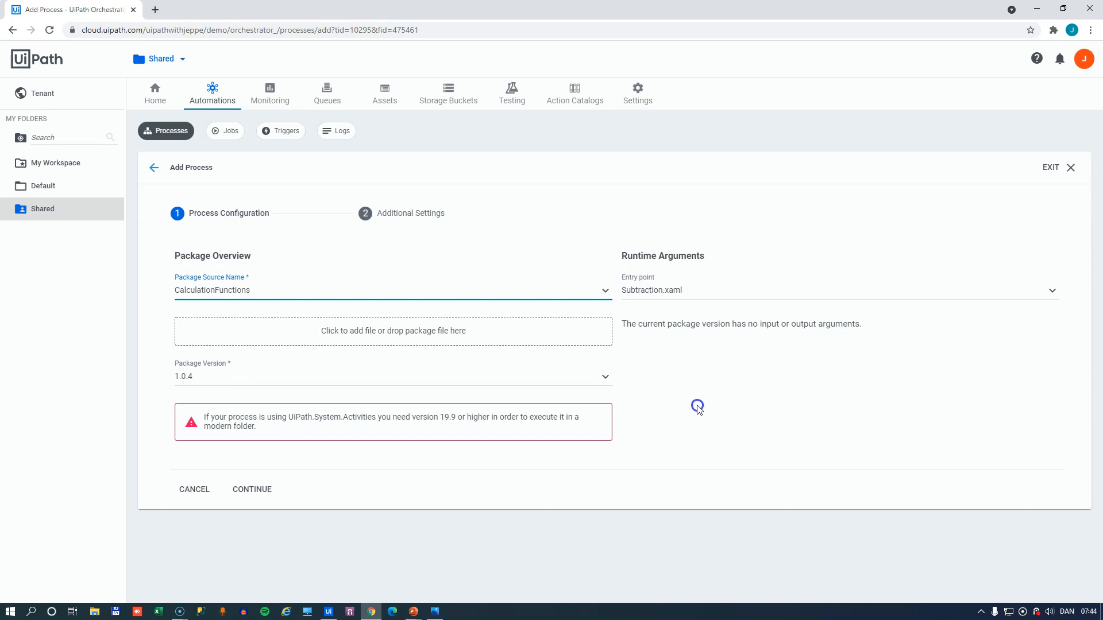
click(727, 292)
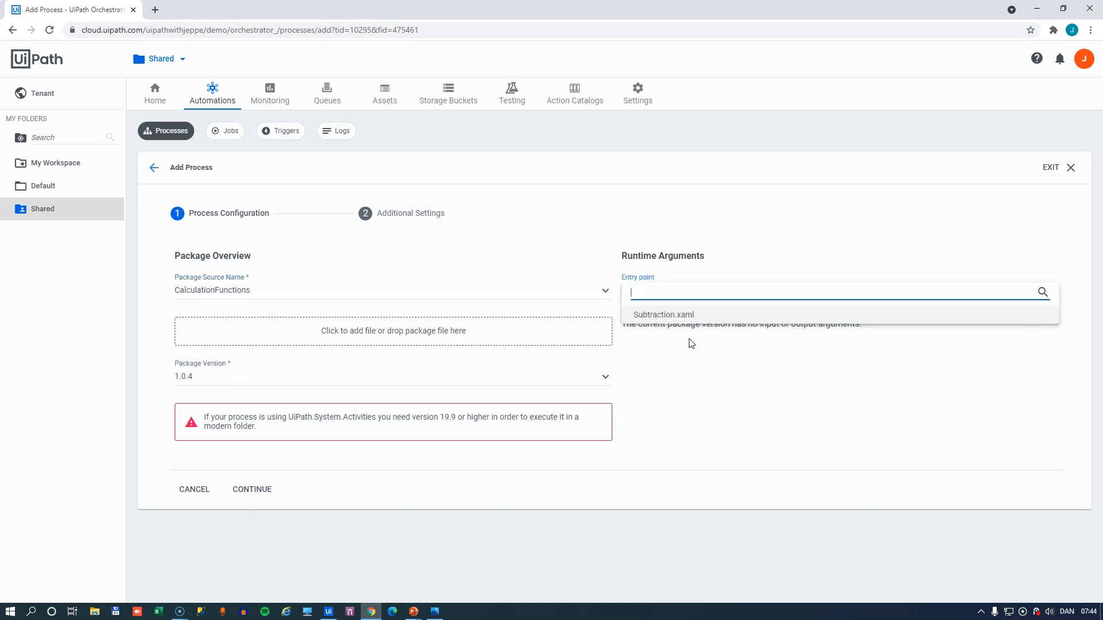
click(704, 355)
- Set the new process's display name to Subtraction and create the process
click(276, 492)
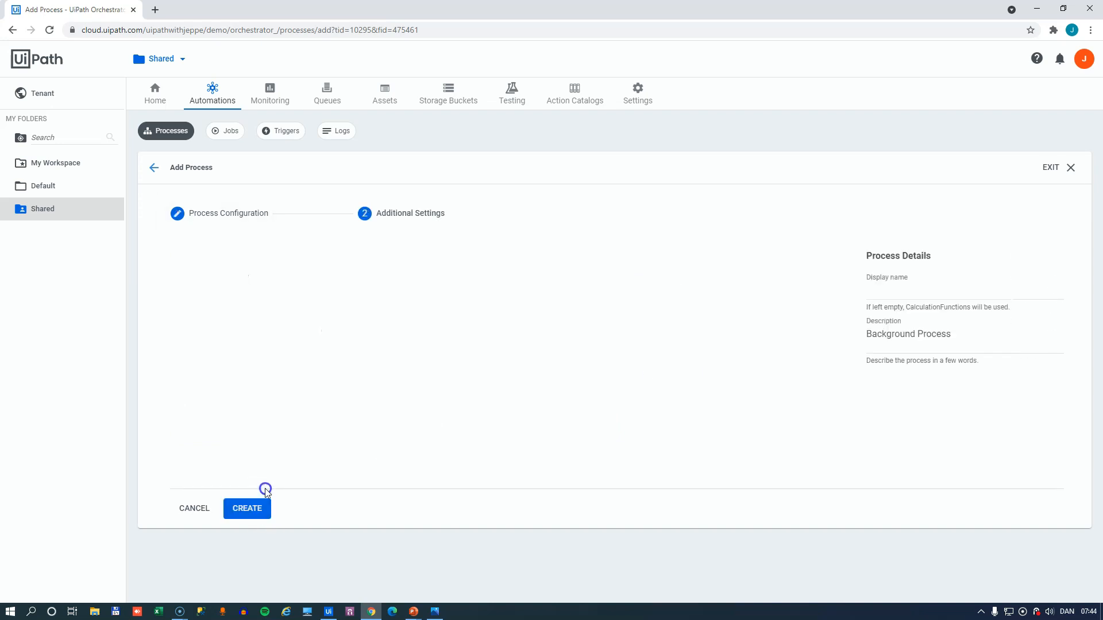
click(283, 290)
text(Su)
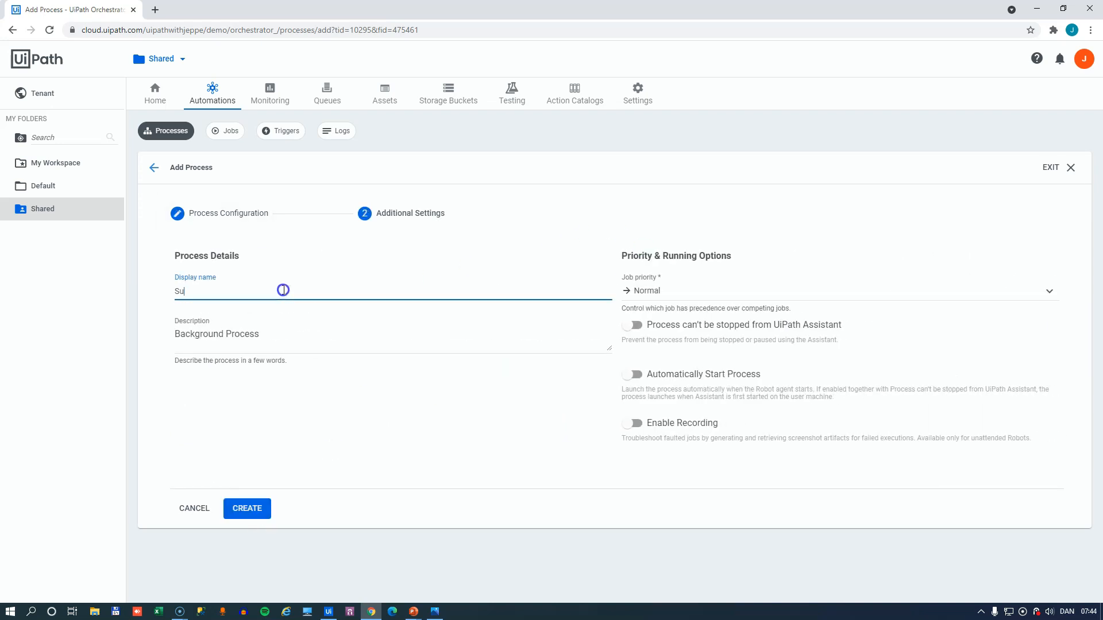
text(btraction)
click(254, 511)
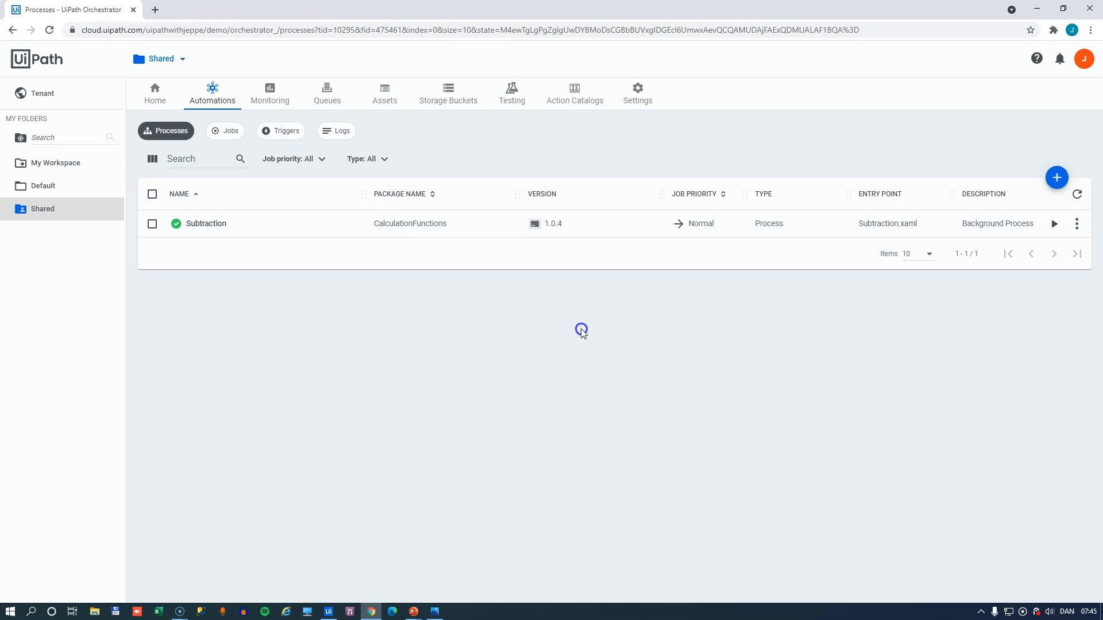
- Switch to UiPath Studio and enable Addition.xaml, Division.xaml and Multiplication.xaml as entry points
click(329, 611)
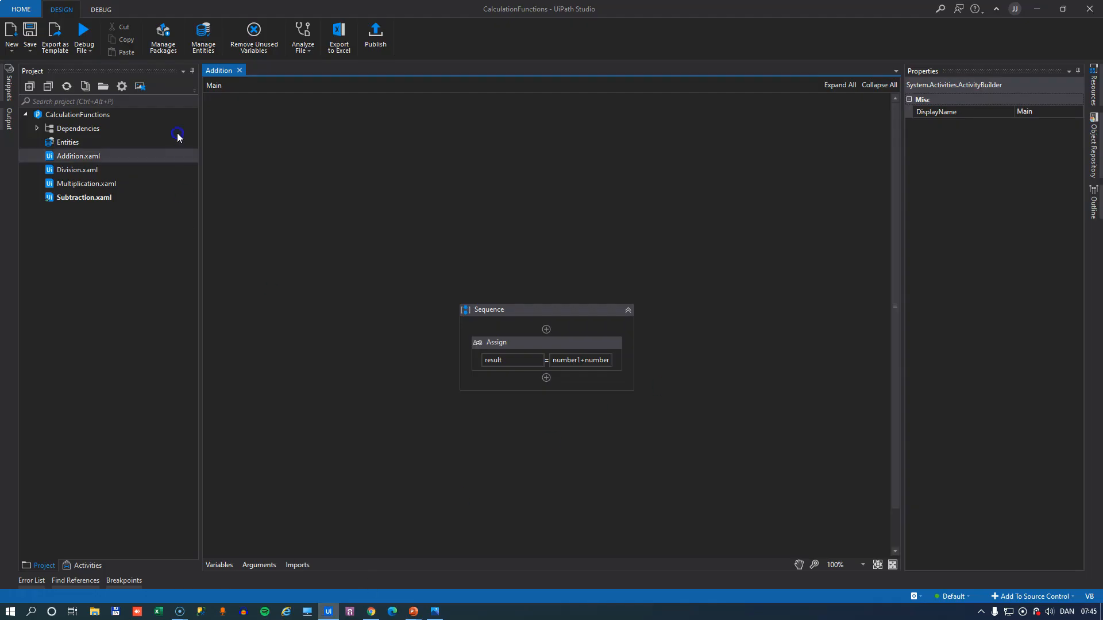
right_click(92, 157)
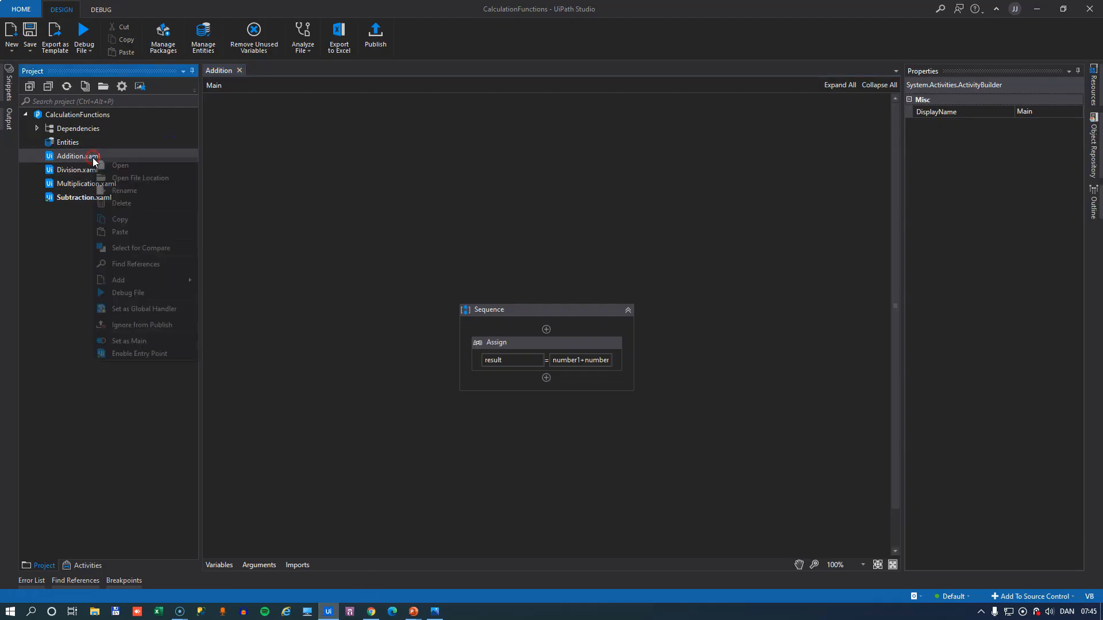
click(166, 354)
right_click(87, 169)
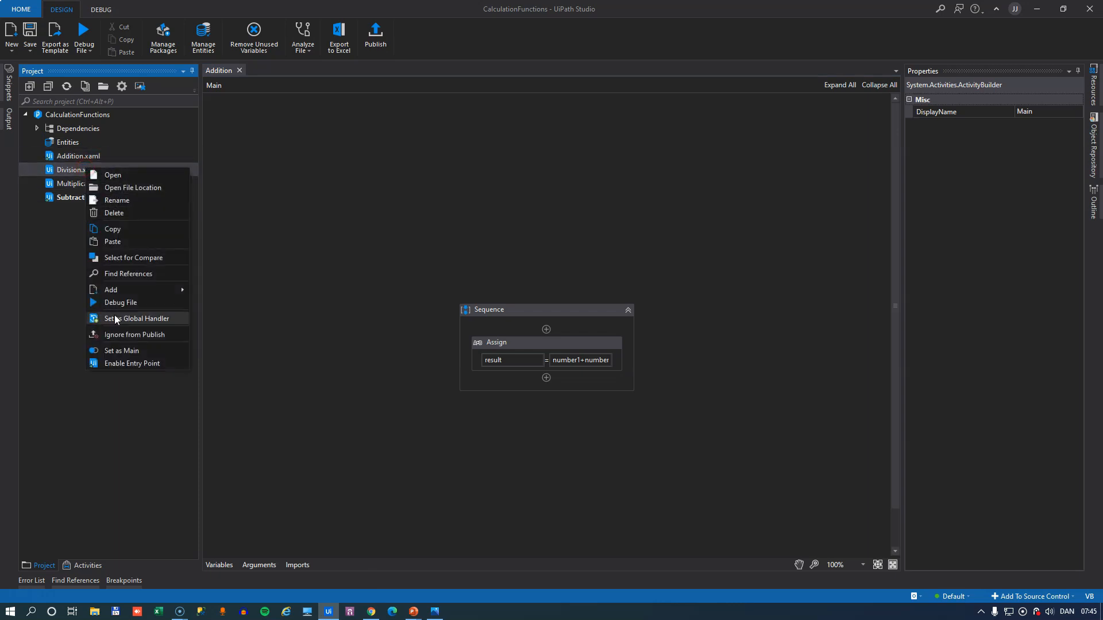
click(119, 363)
right_click(84, 182)
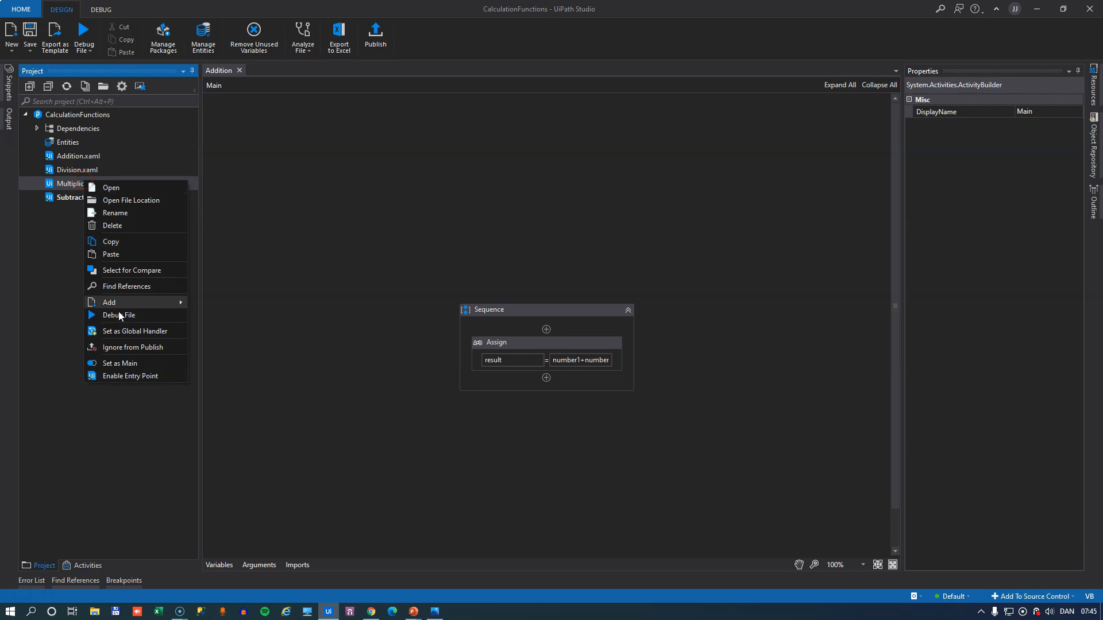
click(121, 376)
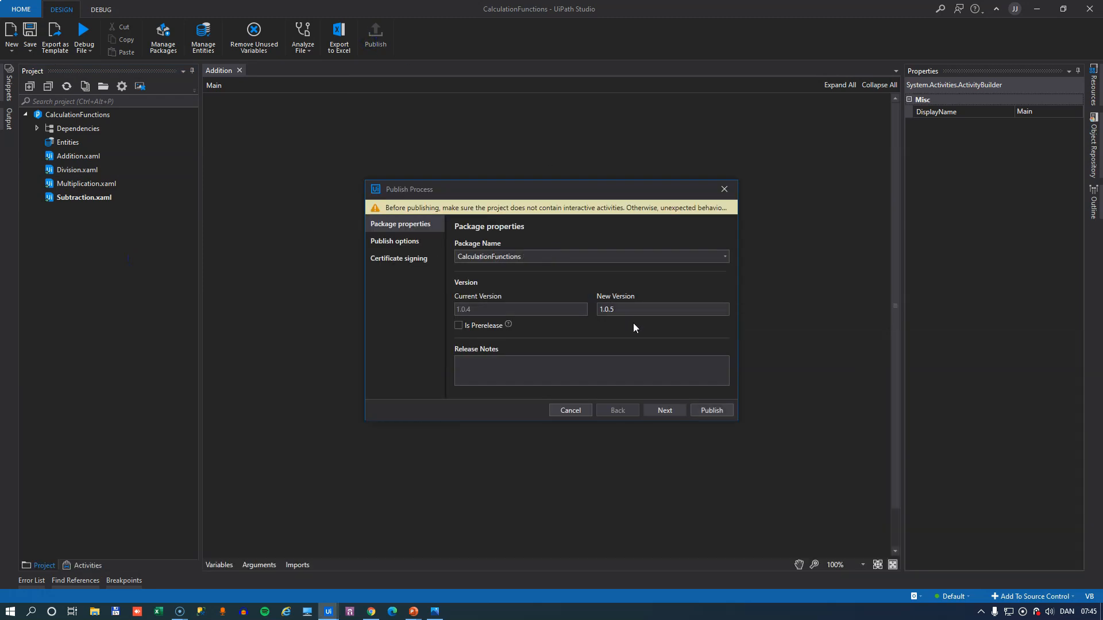
- Publish the CalculationFunctions project as version 1.0.5
click(713, 410)
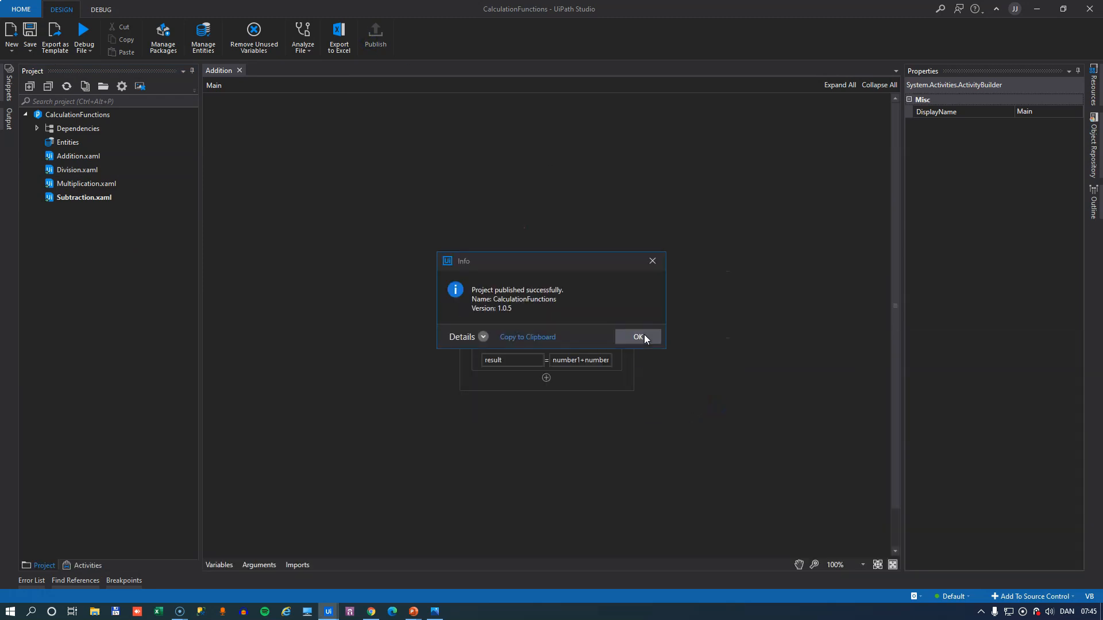
click(643, 335)
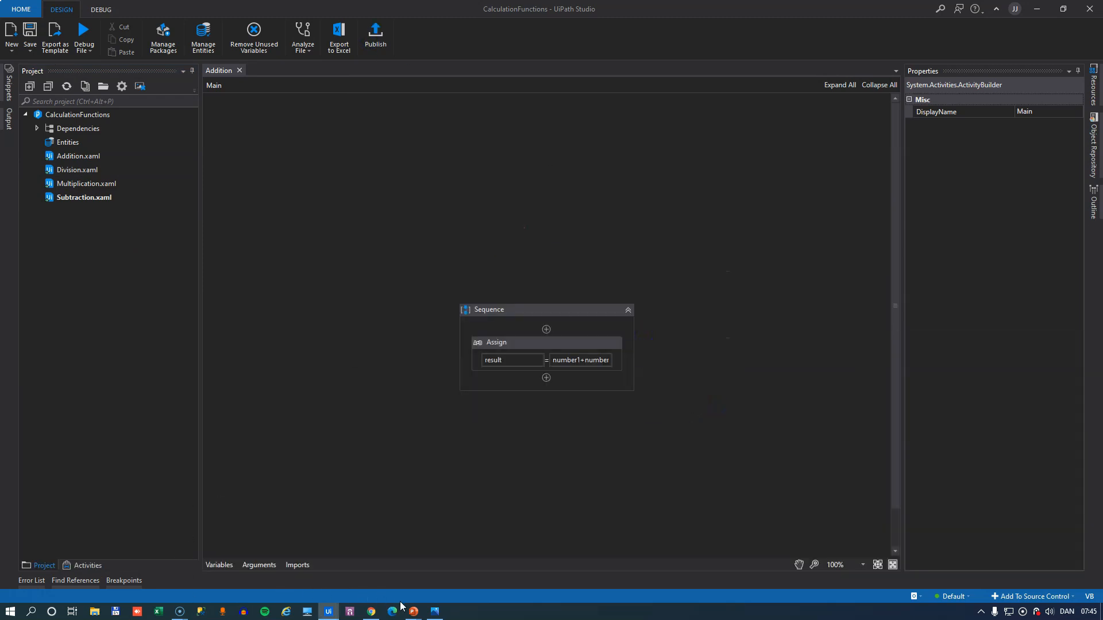
- Switch to UiPath Orchestrator and upgrade the Subtraction process in the Shared folder to the latest package version
click(371, 611)
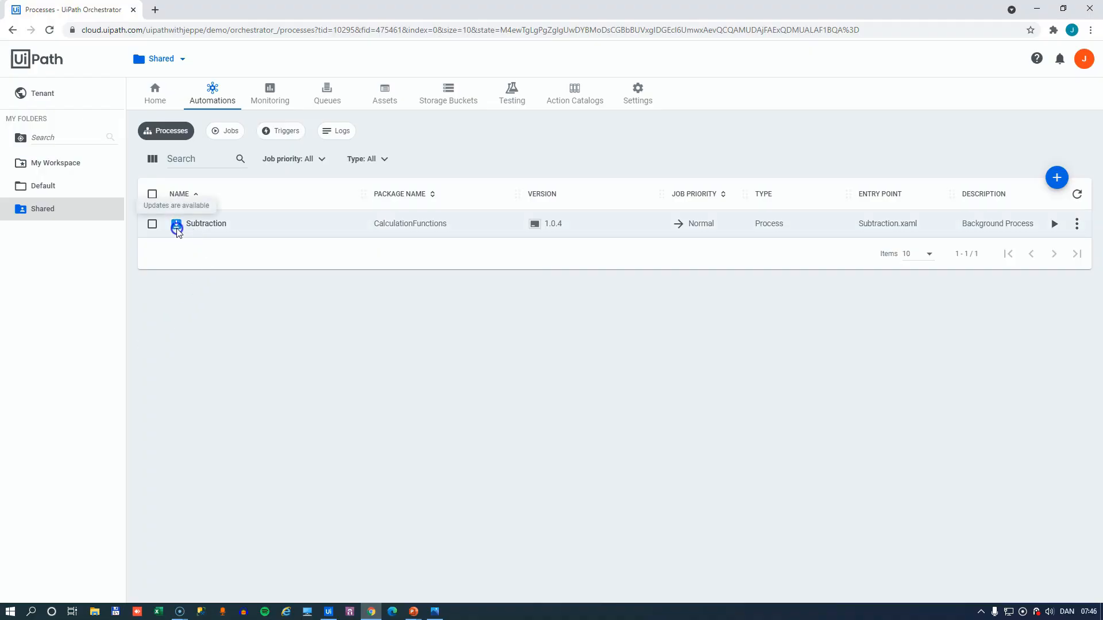
click(151, 225)
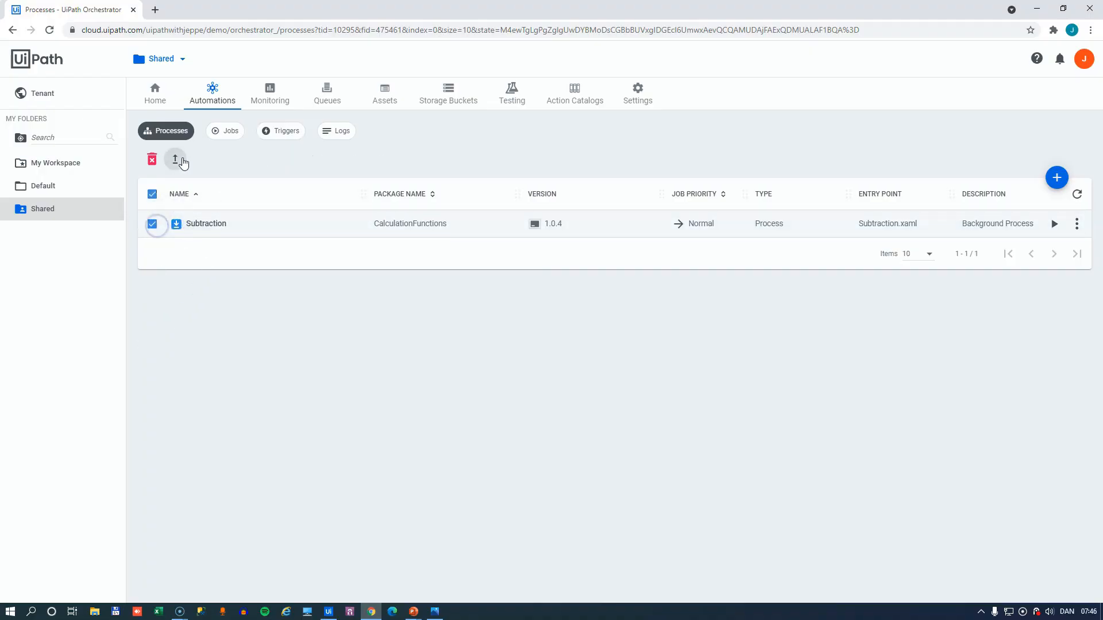
click(175, 159)
click(670, 381)
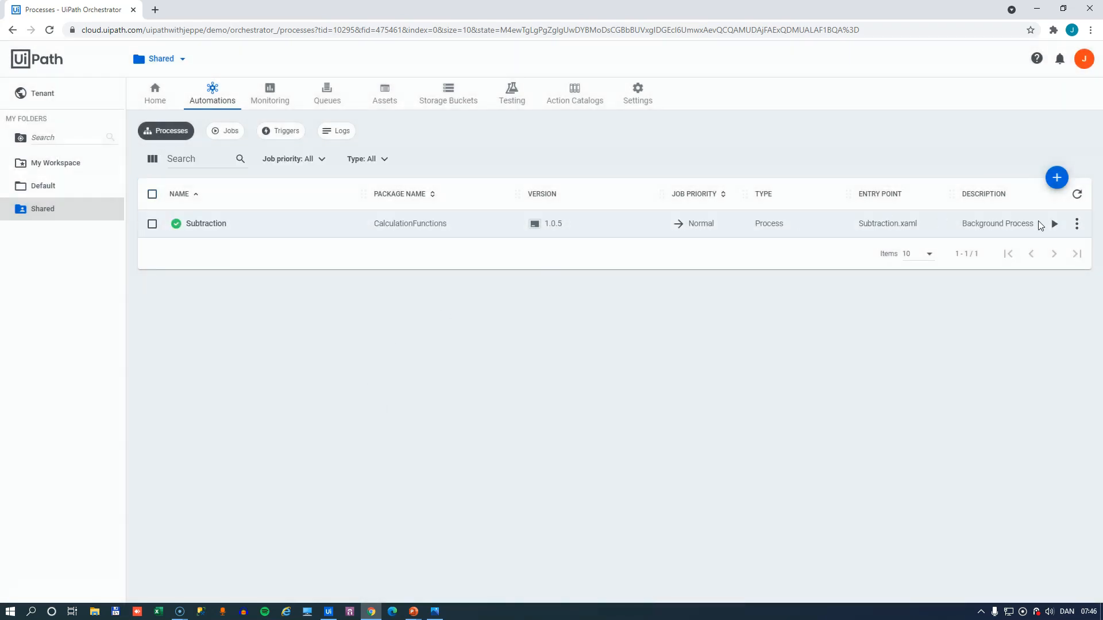
double_click(557, 223)
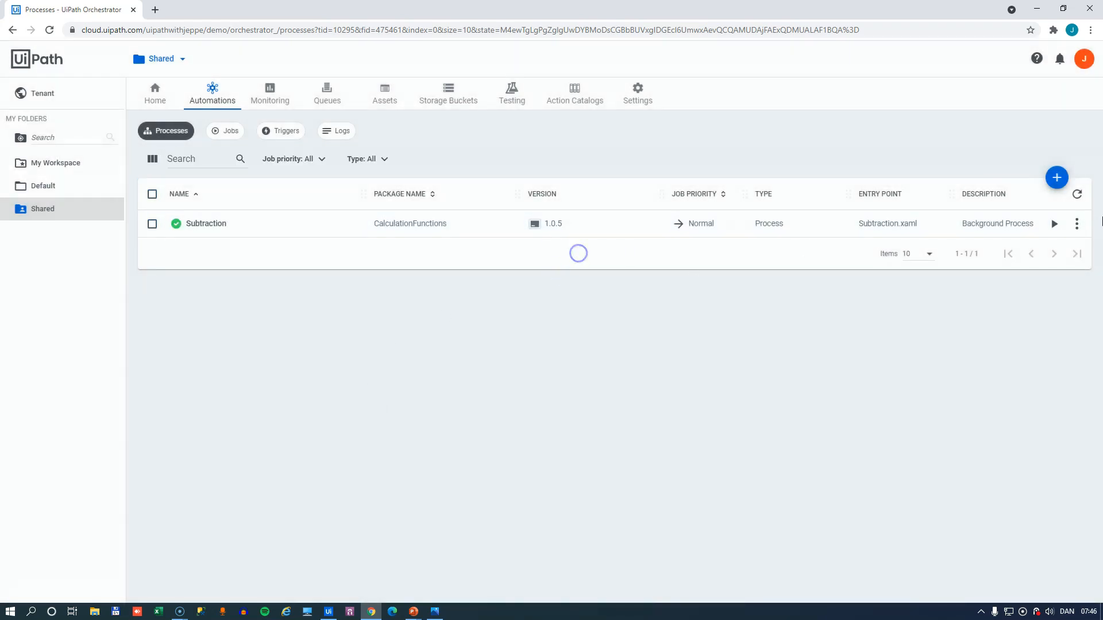
- Examine the entry points available in the Subtraction process's settings and leave without changing anything
click(1077, 224)
click(1044, 251)
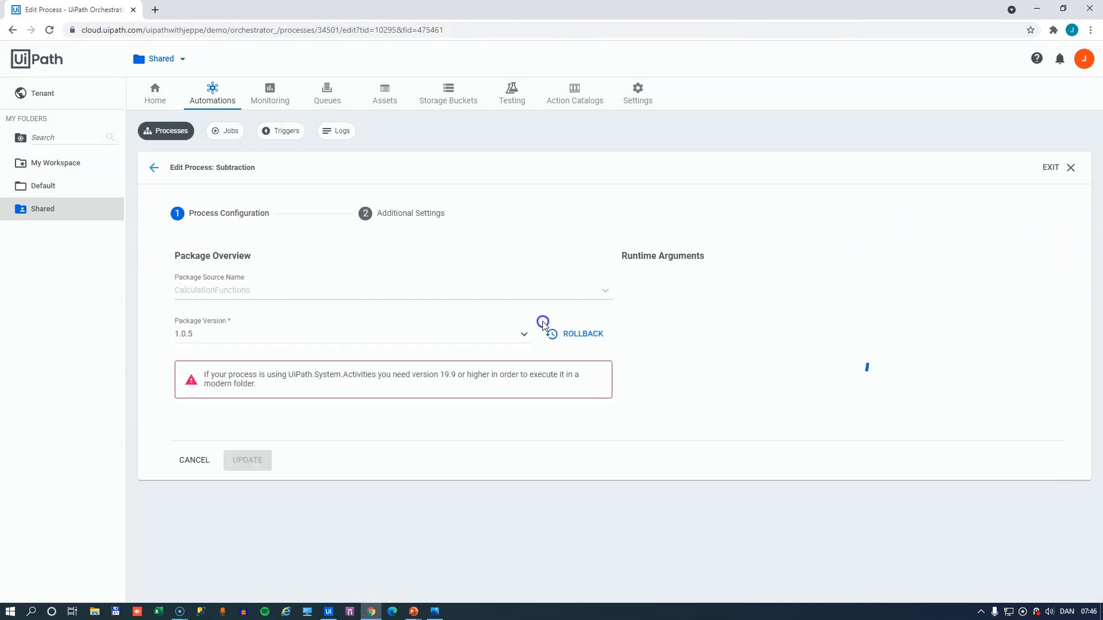
click(702, 291)
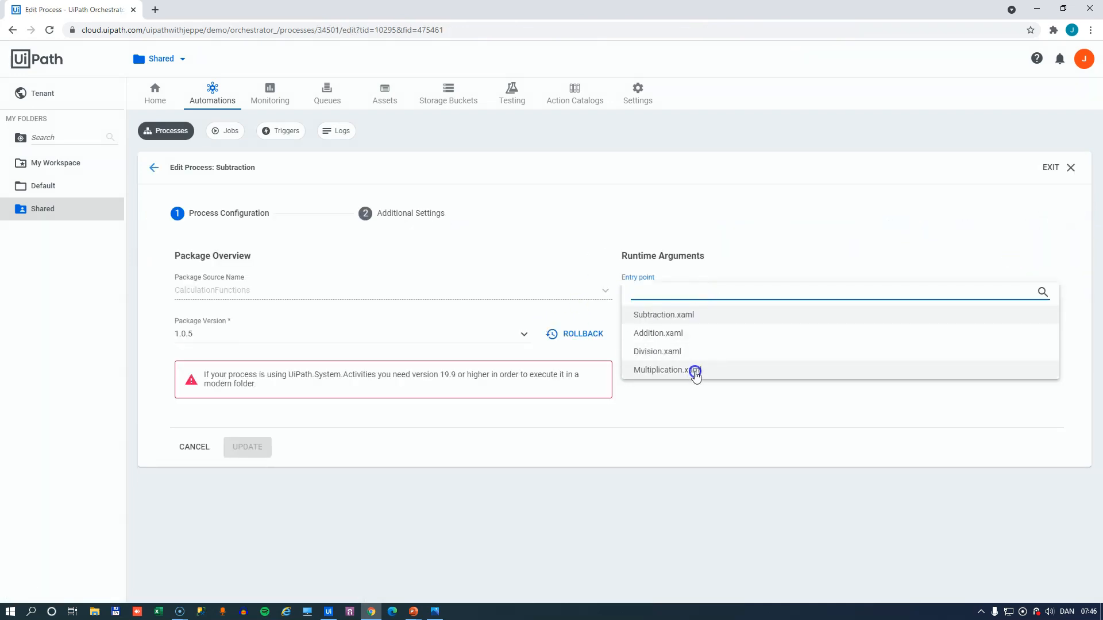
click(701, 427)
click(148, 178)
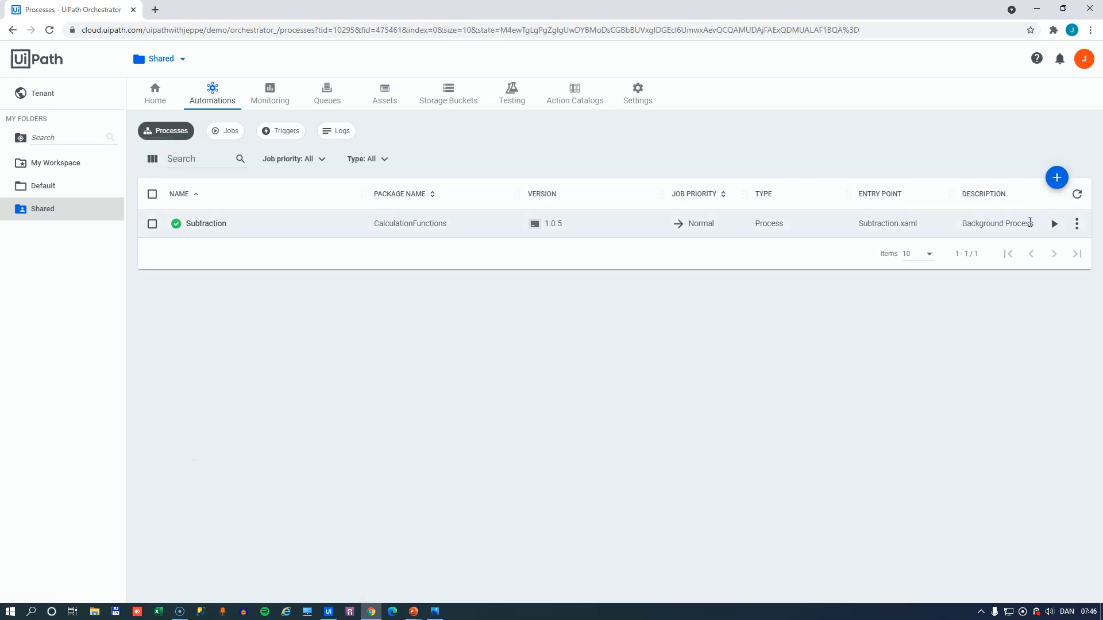
- Start a new process in the Shared folder from the CalculationFunctions package with Addition.xaml as the entry point
click(1057, 177)
click(276, 293)
click(248, 315)
click(746, 296)
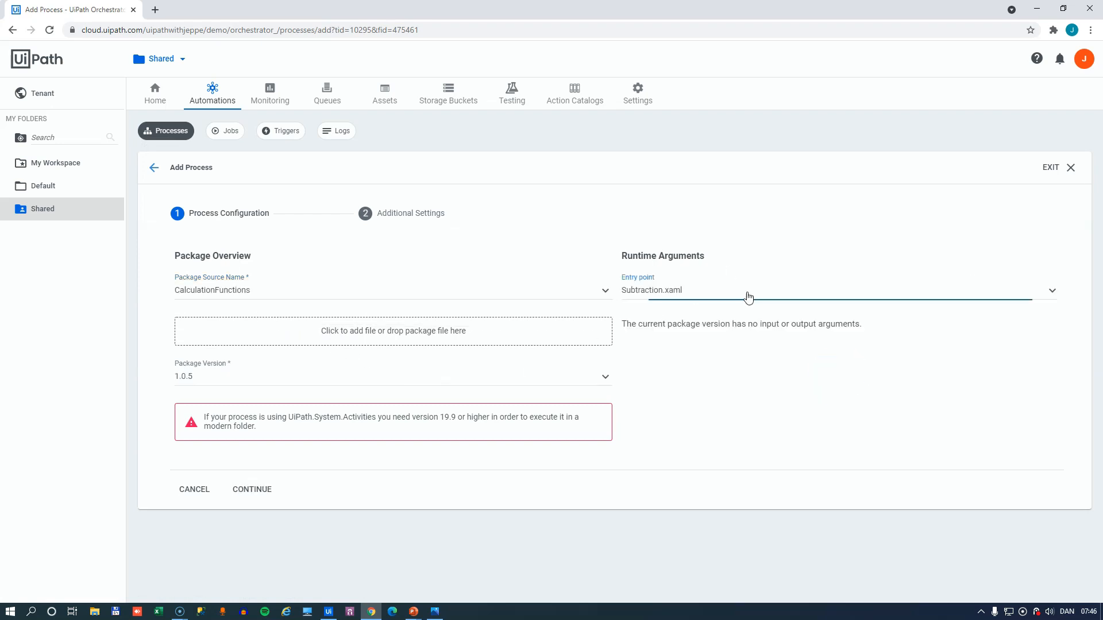
click(689, 332)
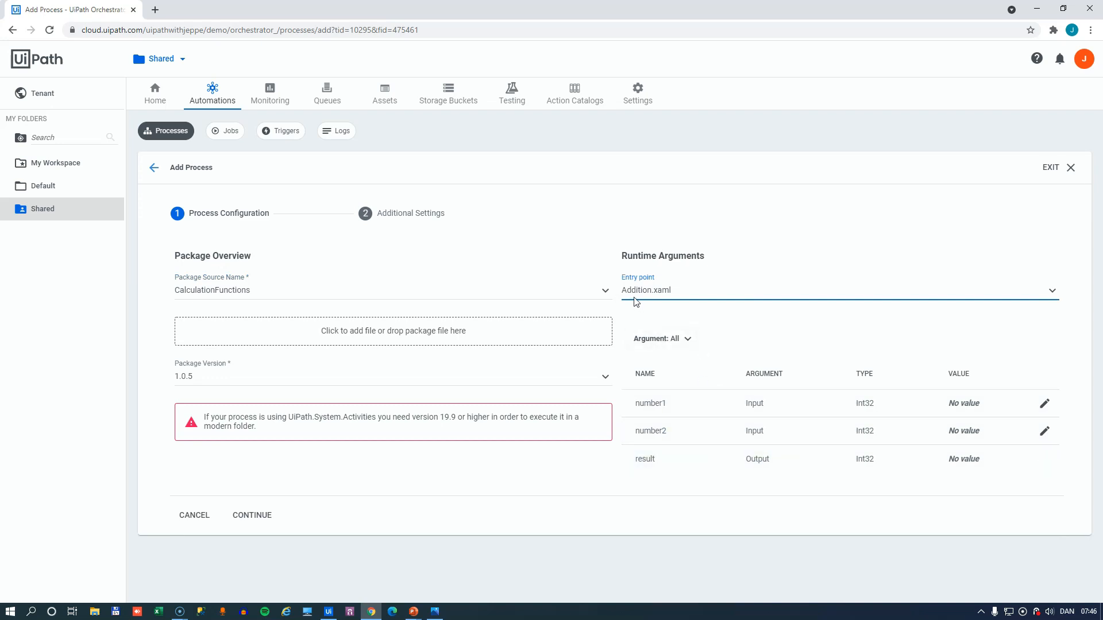
- Set the new process's display name to Addition and create the process
click(258, 516)
click(242, 287)
text(Addition)
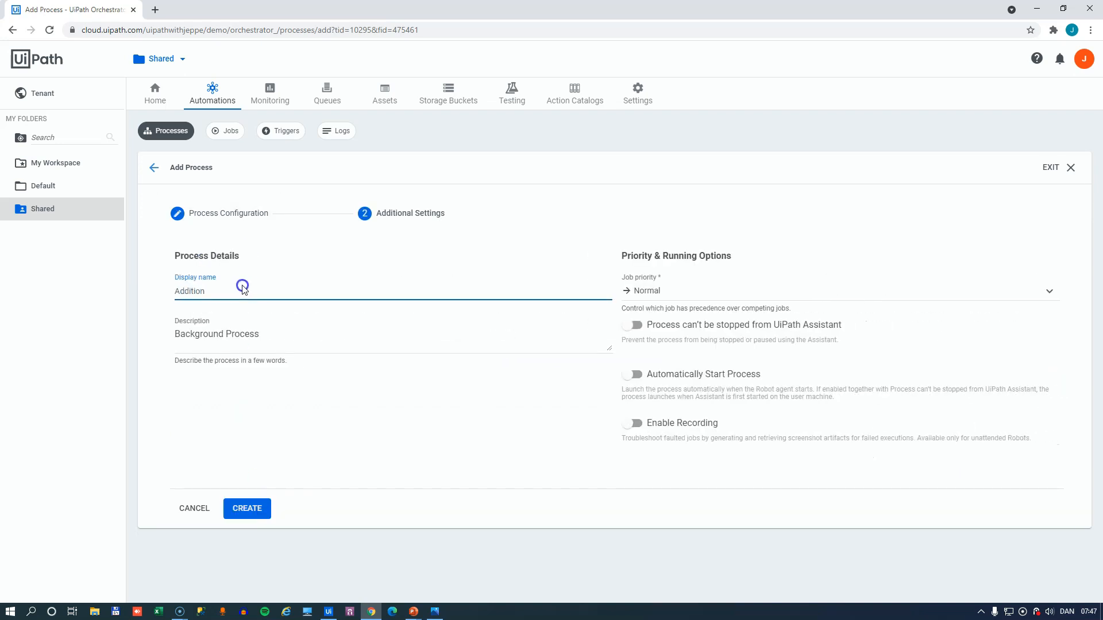
click(249, 511)
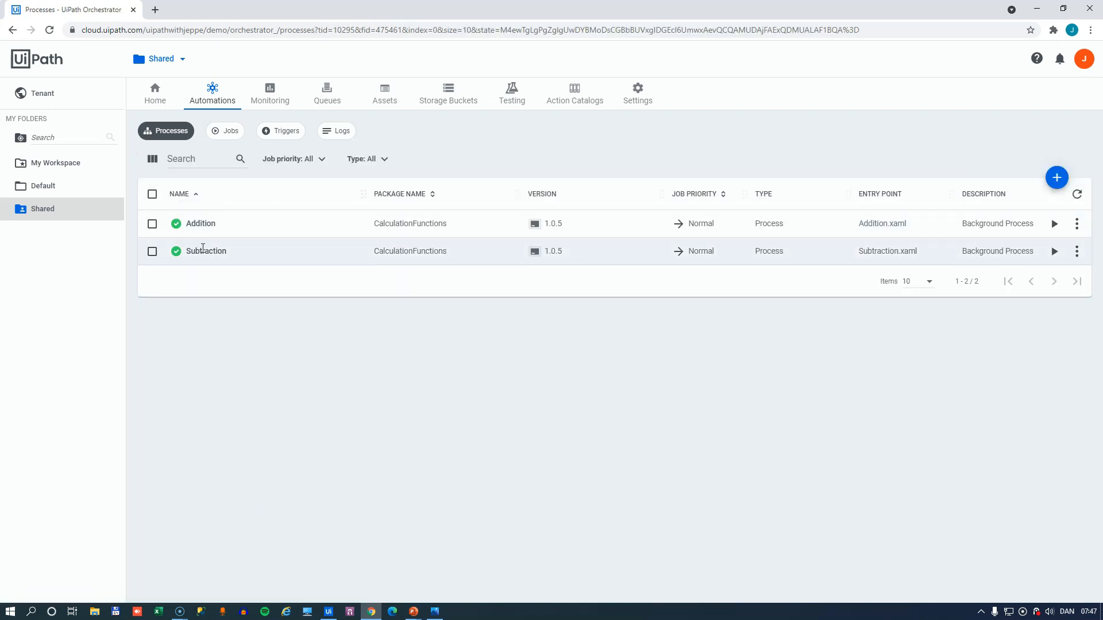
- Compare the package names and entry points of the Addition and Subtraction processes in the process list
drag(353, 218, 425, 252)
click(574, 302)
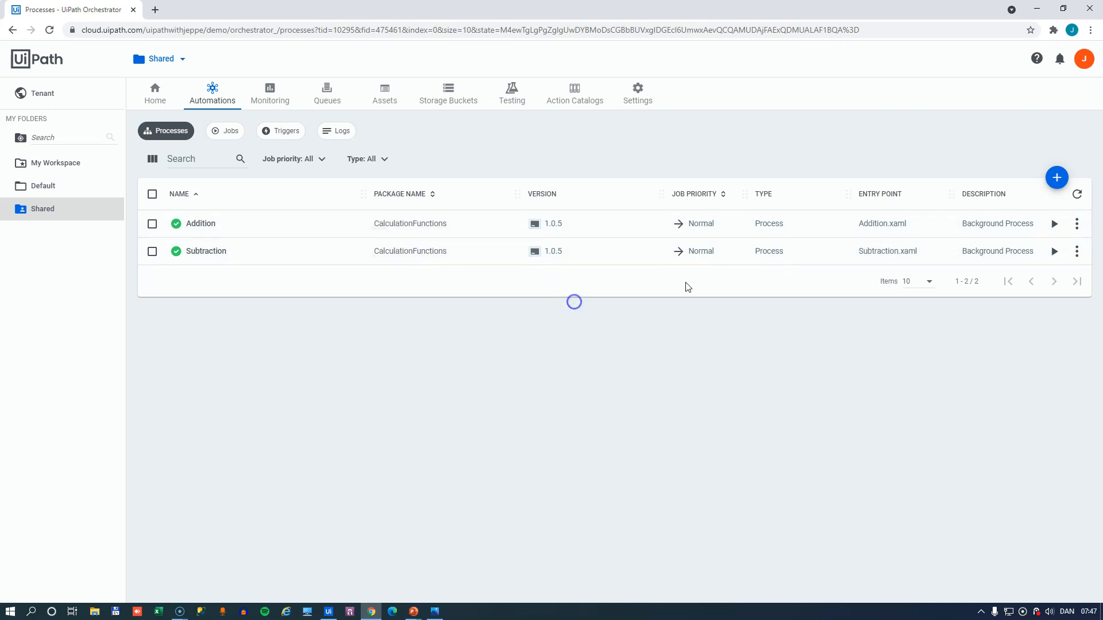
drag(860, 224, 907, 225)
drag(859, 252, 904, 257)
click(822, 355)
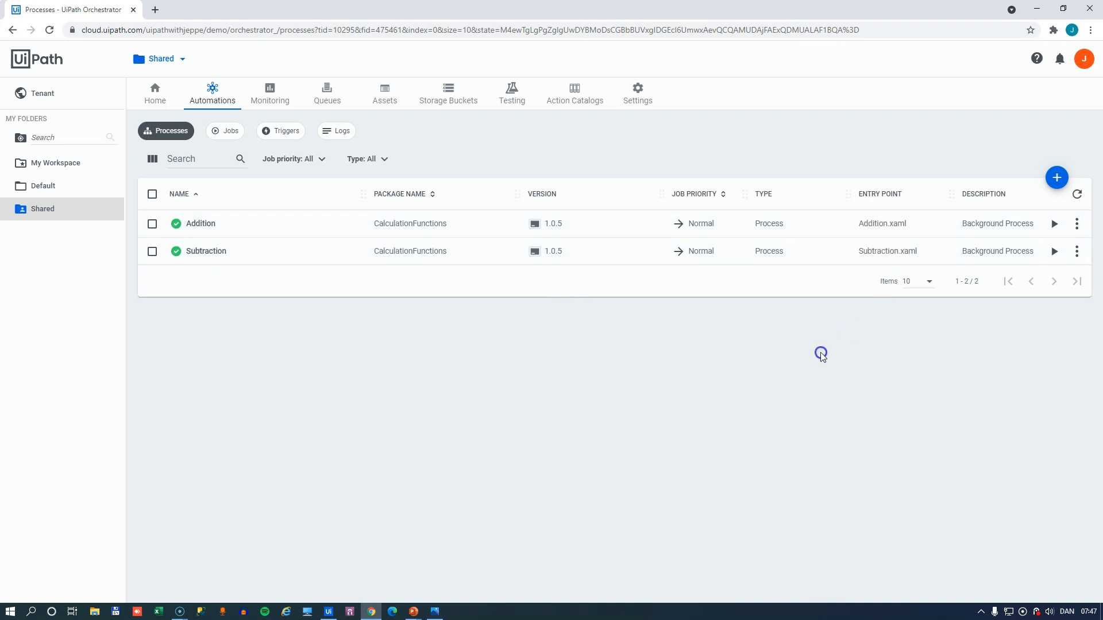